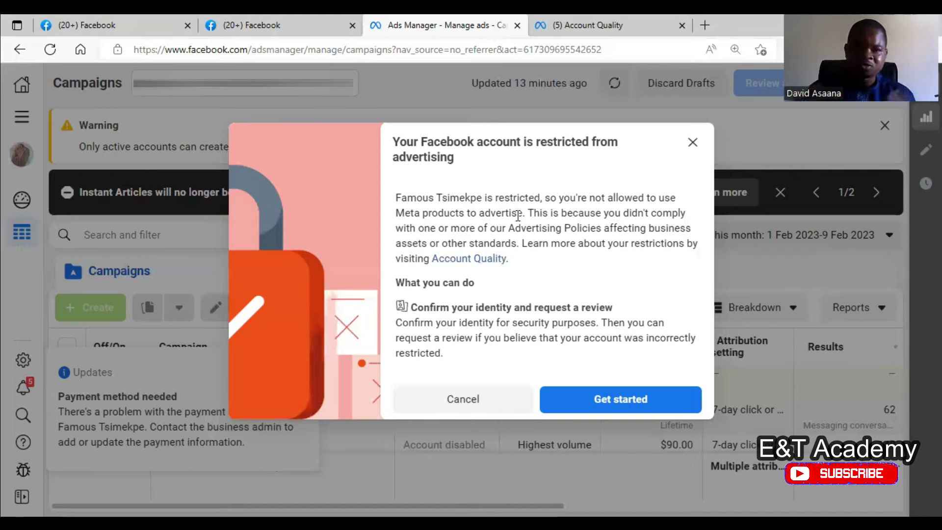
# Locate Ads Manager among the Professional shortcuts in Facebook's full menu and view the advertising restriction notice in Ads Manager.
pyautogui.click(100, 20)
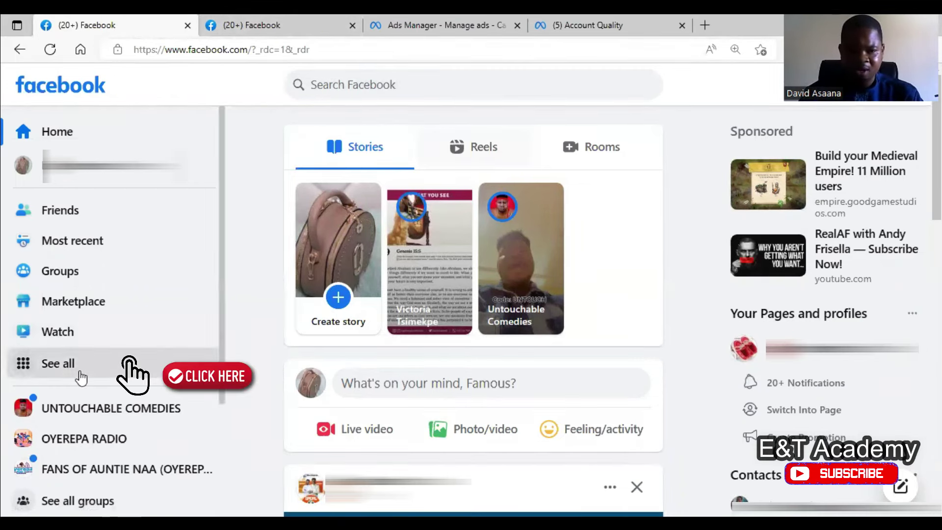
pyautogui.click(58, 363)
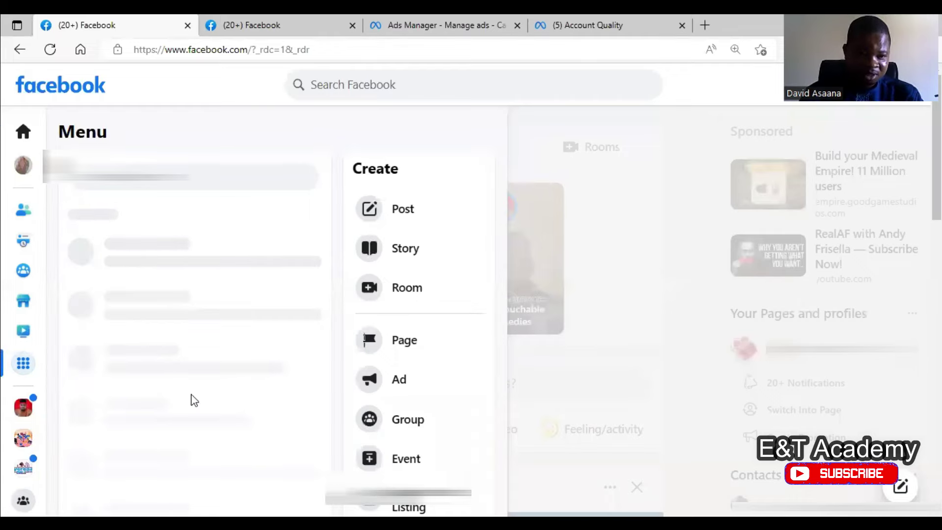
pyautogui.scroll(-5, 202, 397)
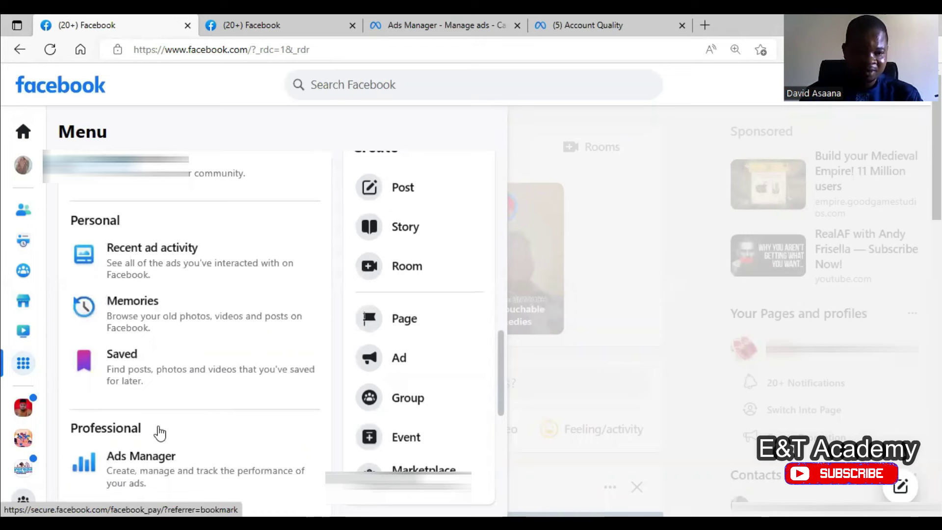
pyautogui.scroll(-2, 158, 347)
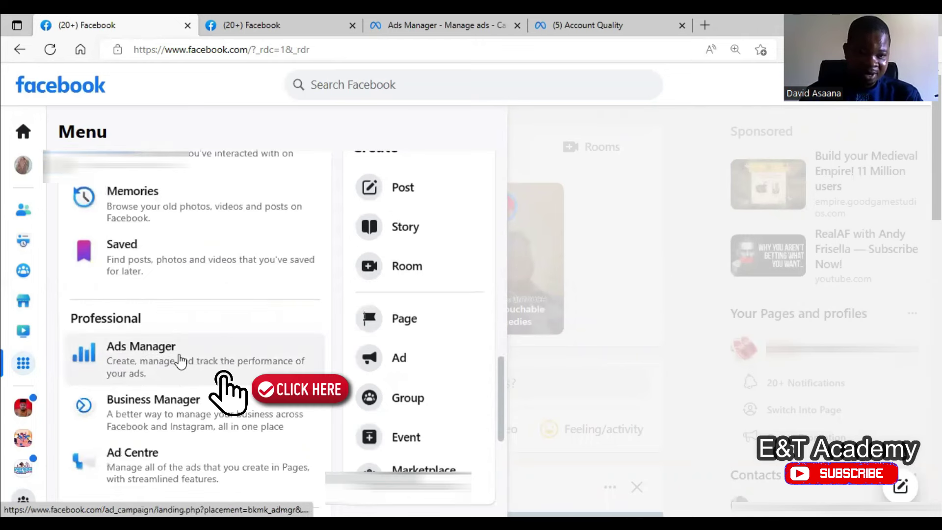
pyautogui.click(280, 16)
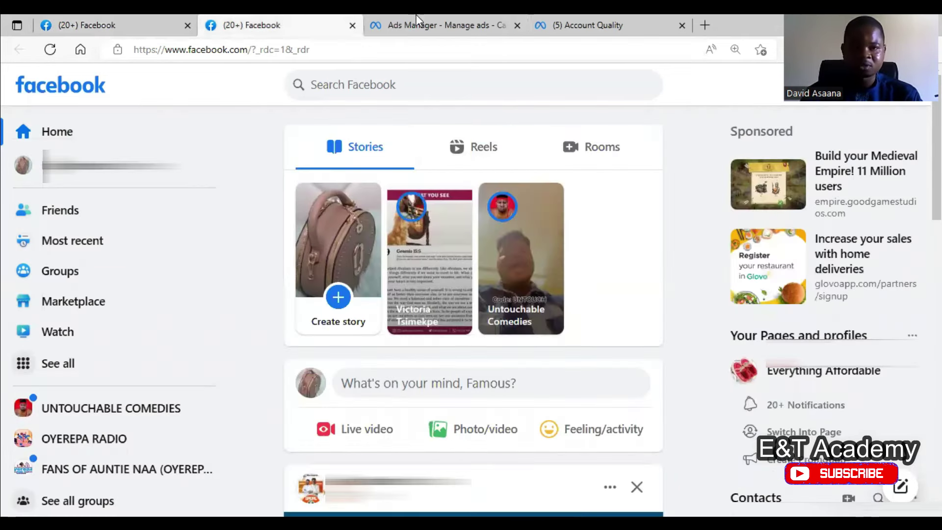
pyautogui.click(432, 17)
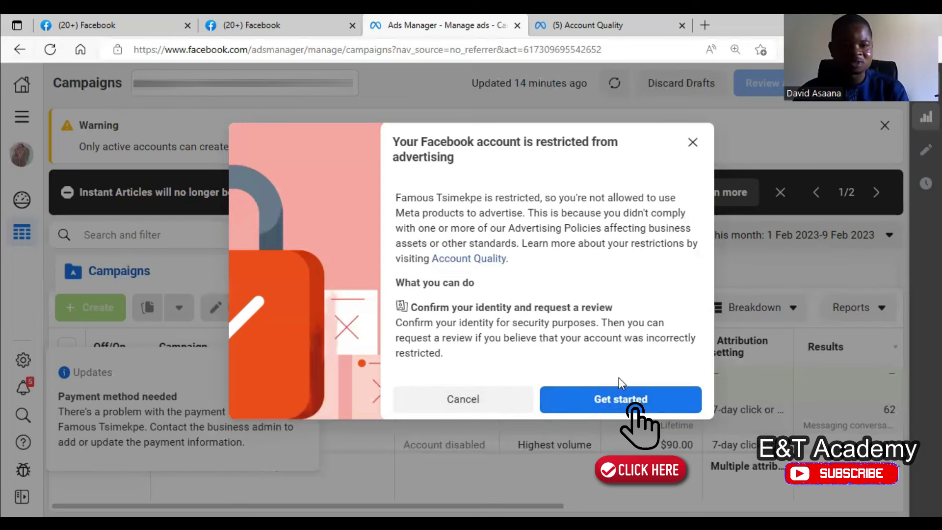
# Open the details of the outstanding restricted account in Account Quality and collapse the navigation sidebar.
pyautogui.click(650, 22)
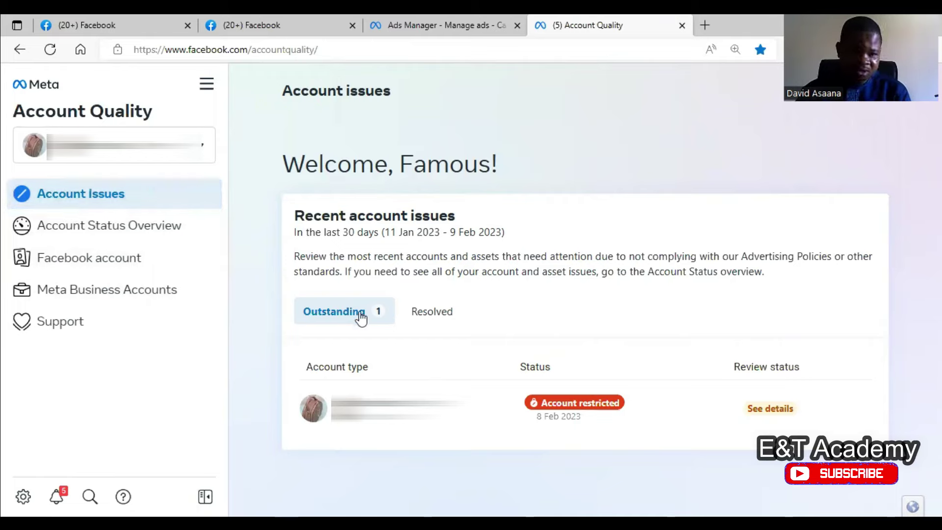
pyautogui.click(775, 410)
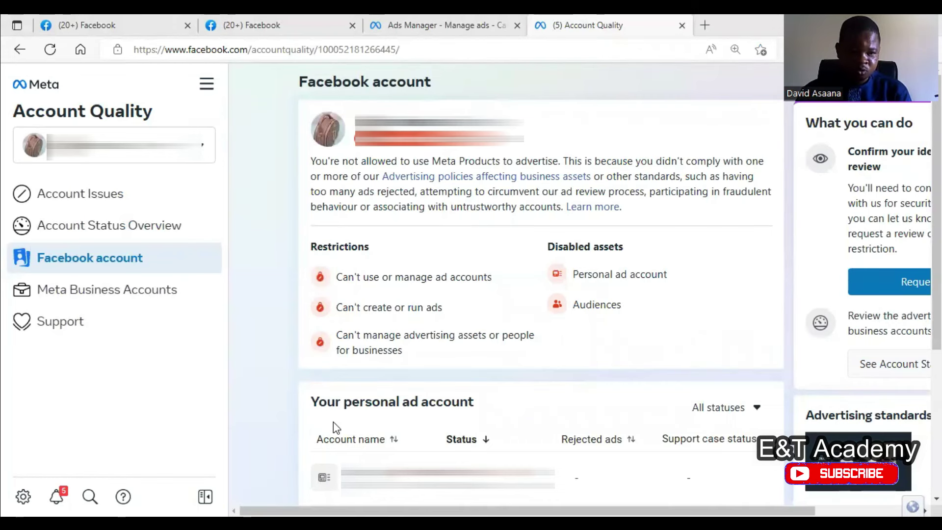
pyautogui.click(205, 496)
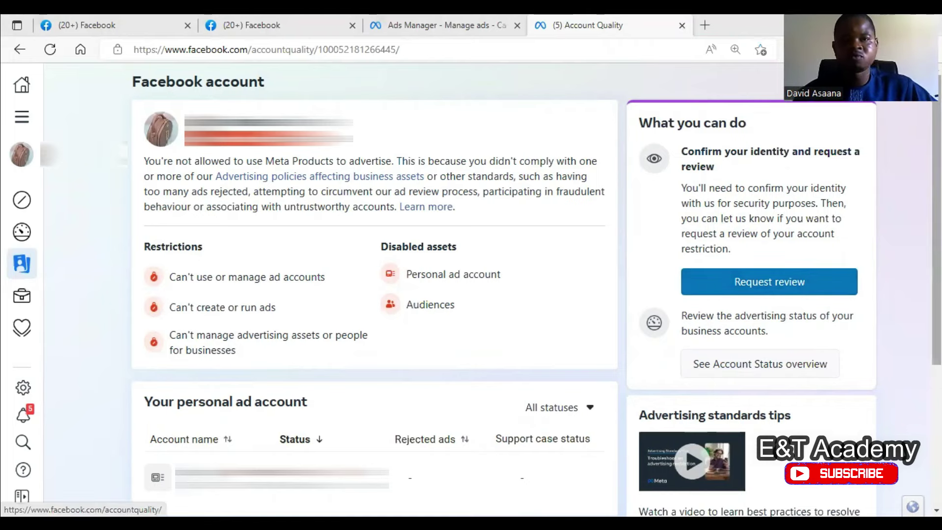
# Examine the contact and basic info in the About section of the Facebook profile.
pyautogui.click(287, 22)
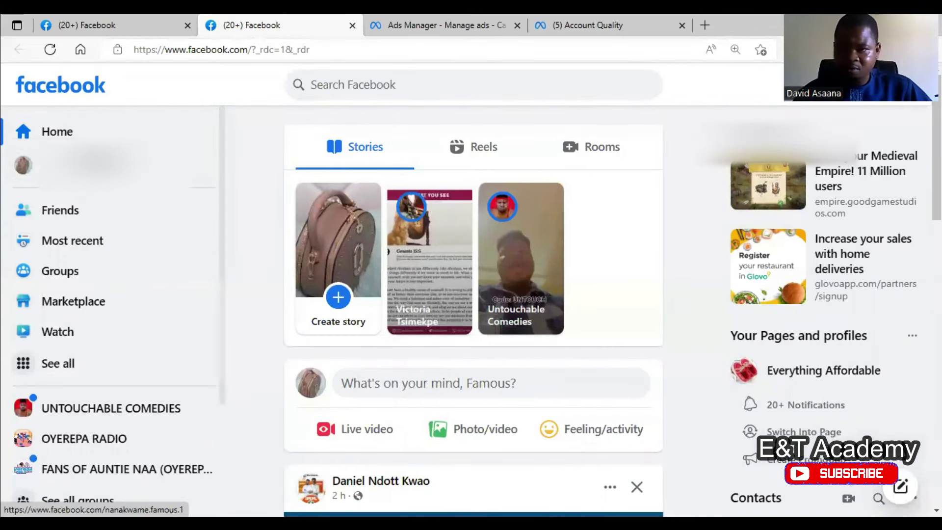
pyautogui.click(914, 85)
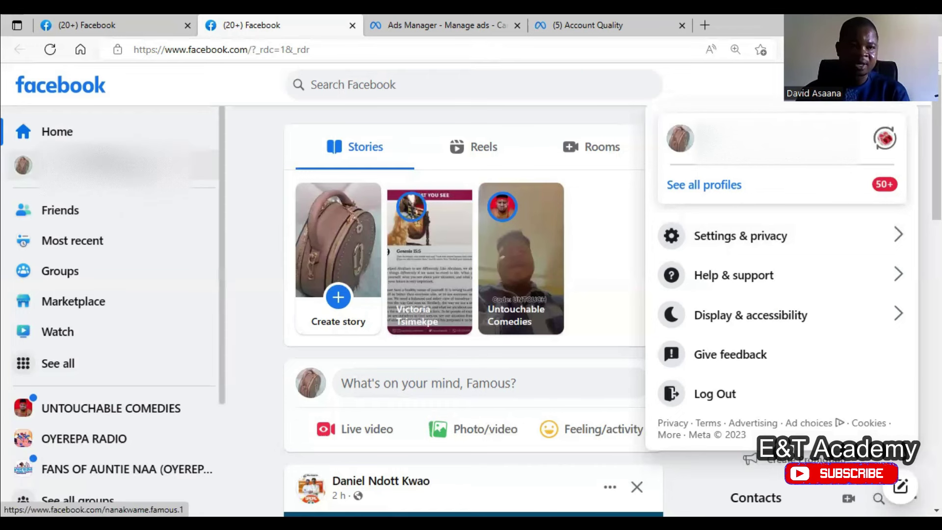
pyautogui.click(94, 22)
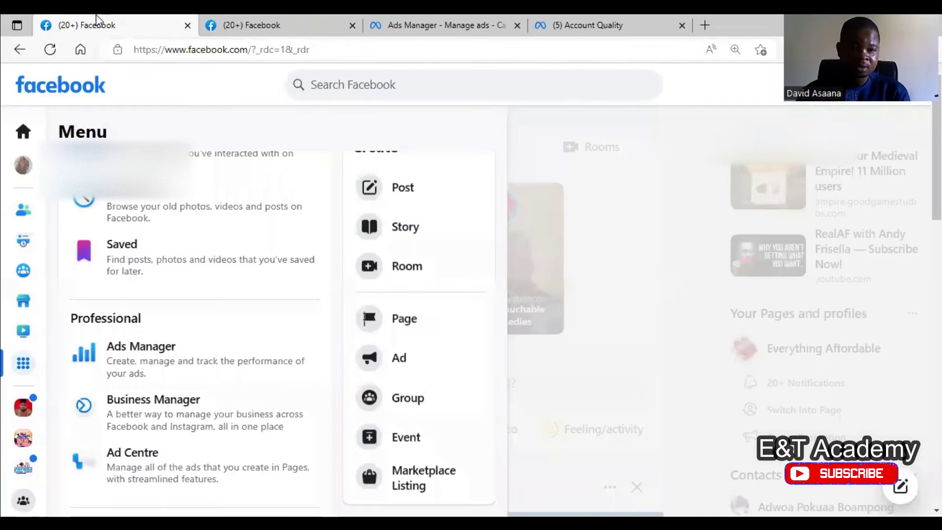
pyautogui.click(273, 16)
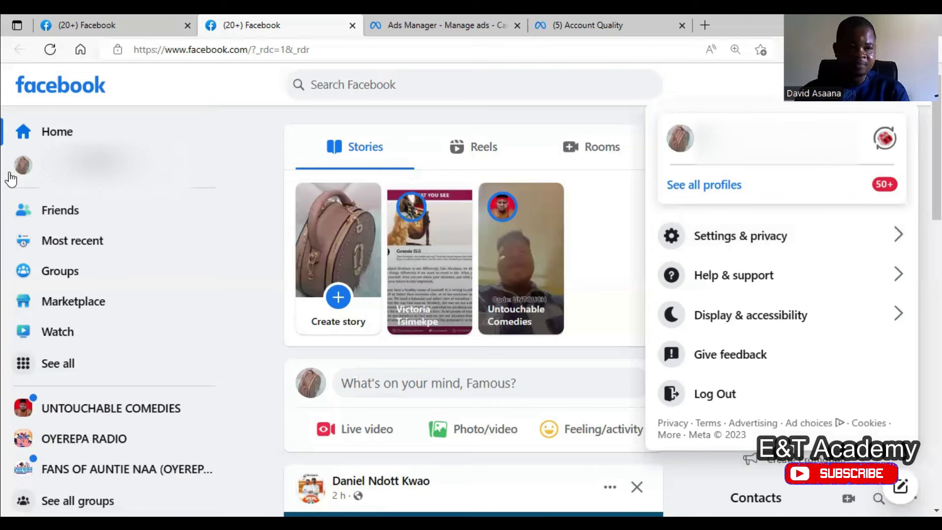
pyautogui.click(98, 165)
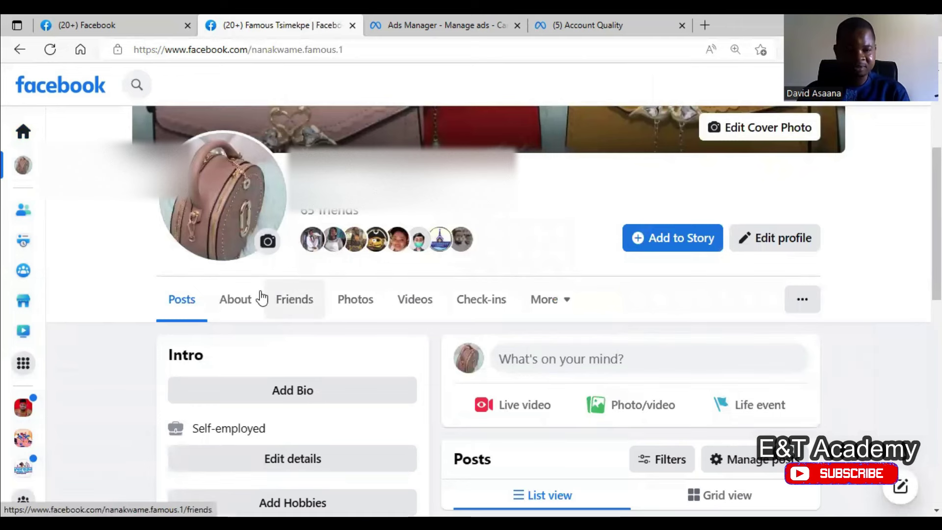
pyautogui.click(236, 305)
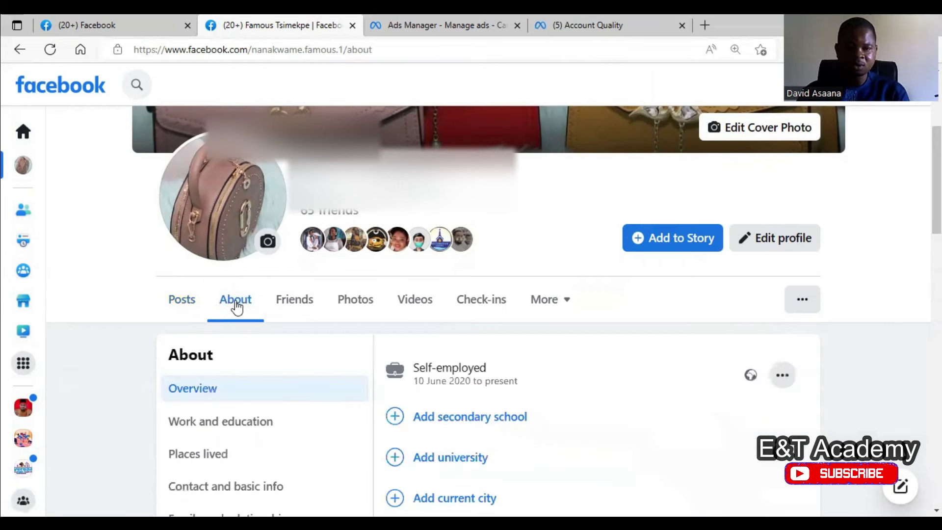
pyautogui.scroll(-10, 637, 224)
pyautogui.scroll(5, 636, 224)
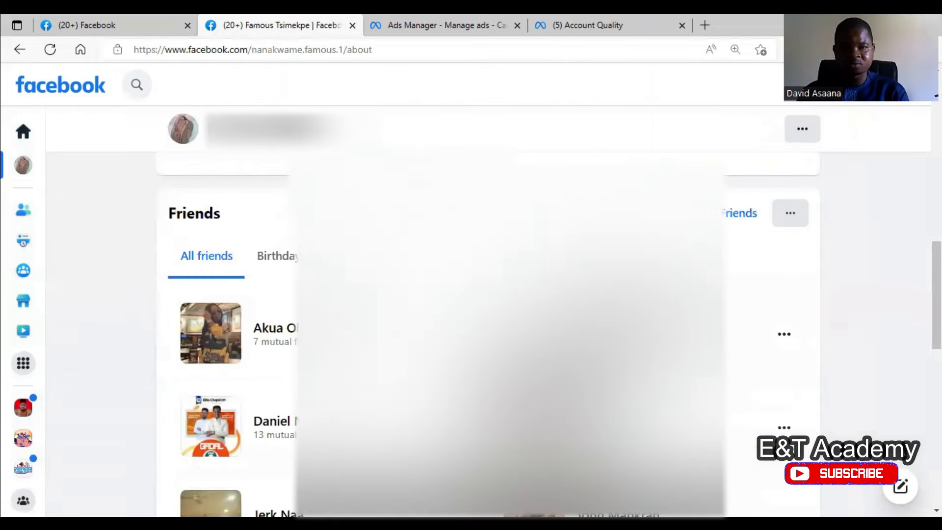
pyautogui.click(220, 225)
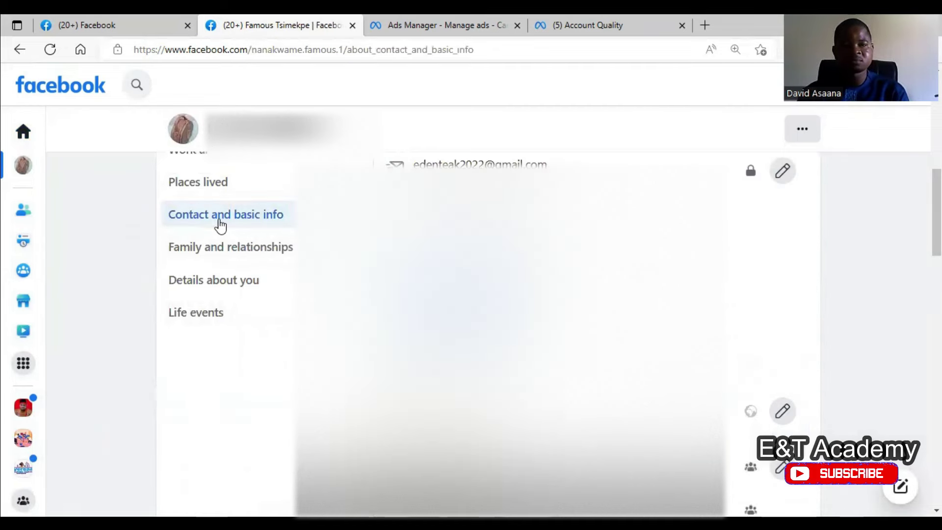
pyautogui.scroll(-4, 240, 245)
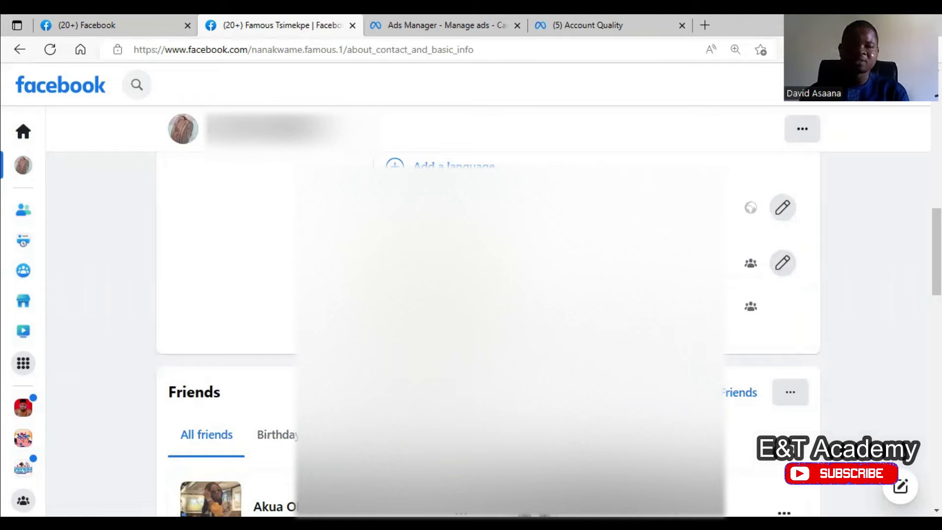
# Request a review of the restricted Facebook account in Account Quality and start the identity confirmation.
pyautogui.click(593, 15)
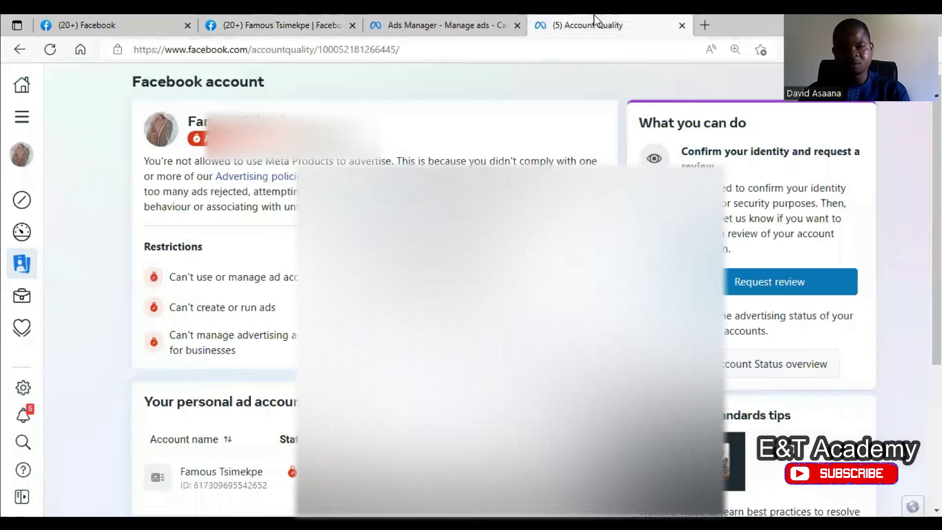
pyautogui.click(785, 287)
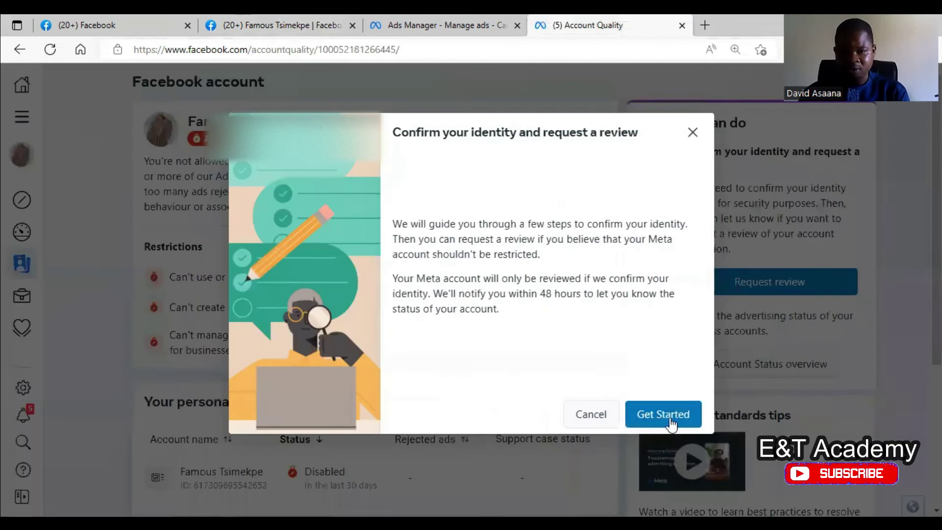
pyautogui.click(664, 413)
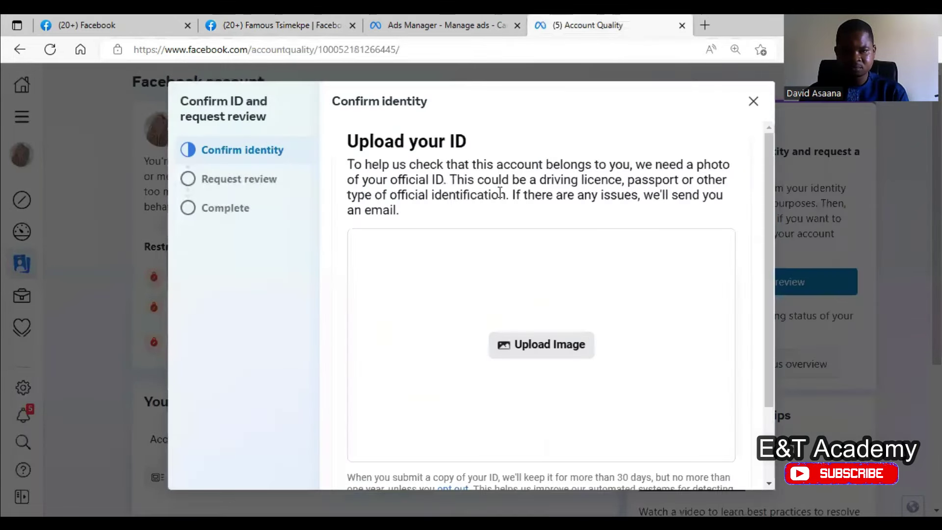
pyautogui.click(518, 353)
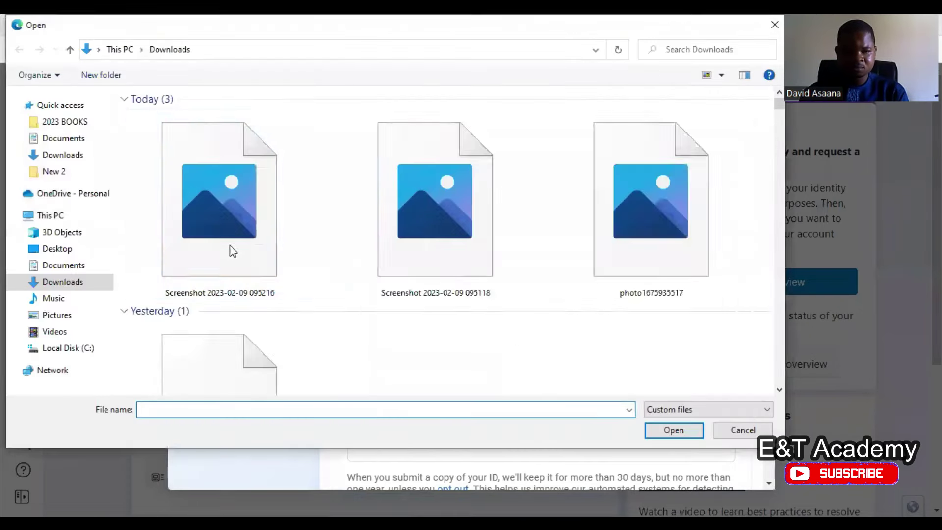
pyautogui.click(651, 148)
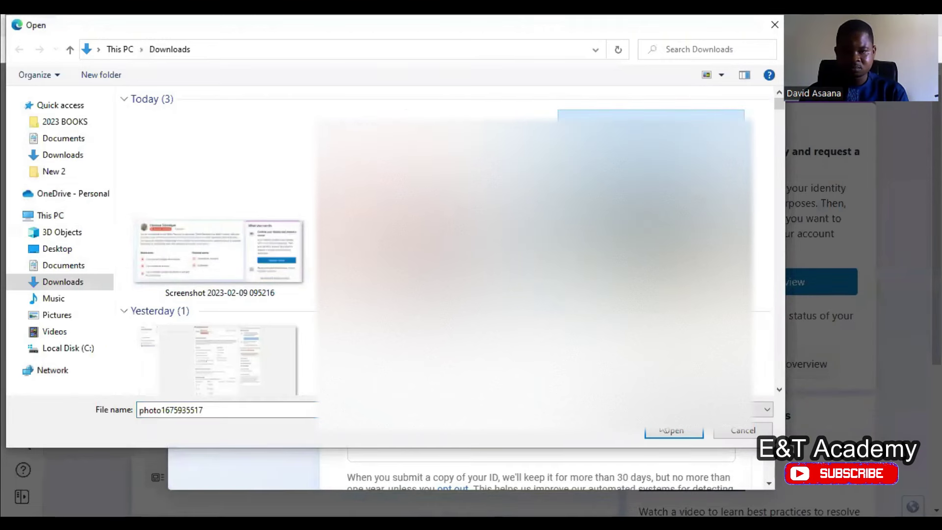
pyautogui.click(673, 431)
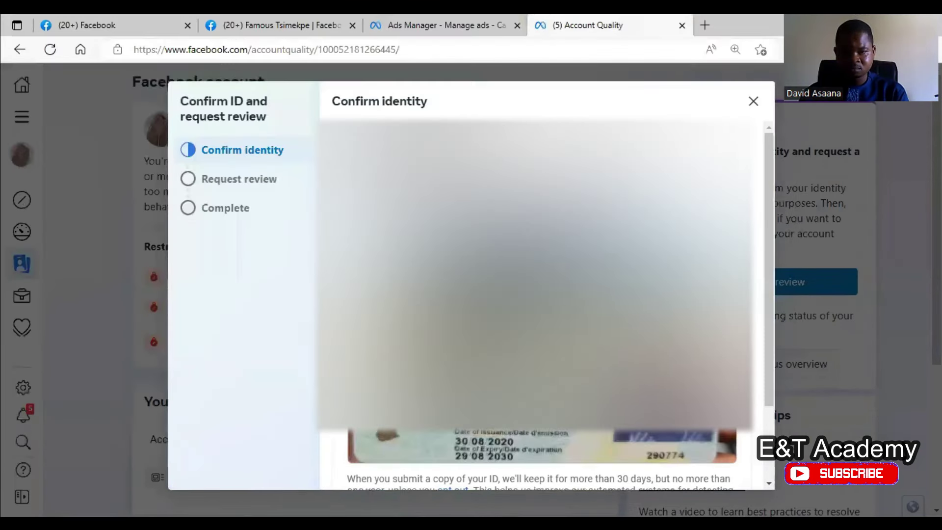
pyautogui.scroll(-3, 714, 452)
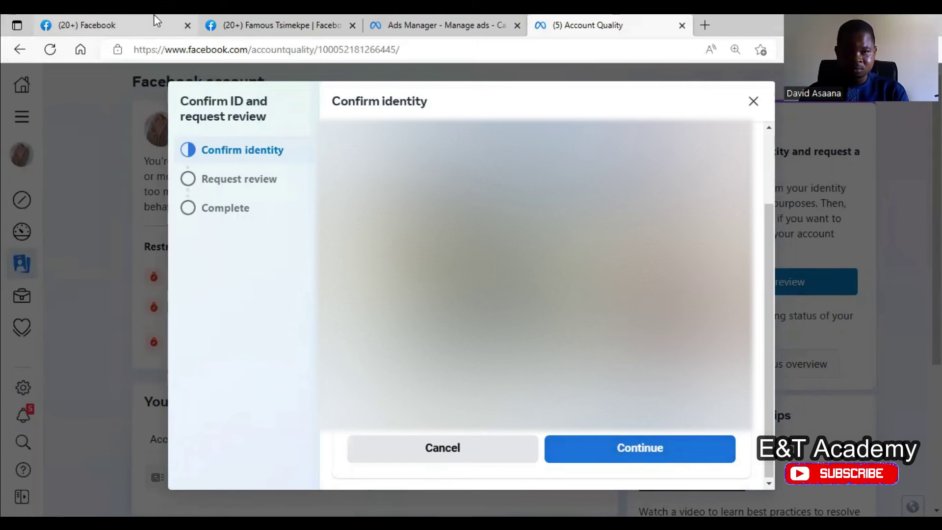
pyautogui.click(446, 22)
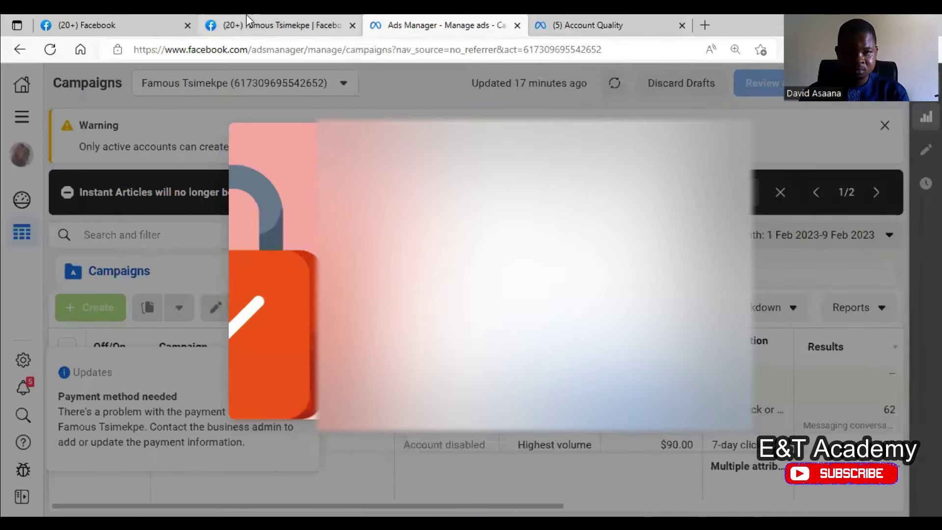
pyautogui.click(226, 22)
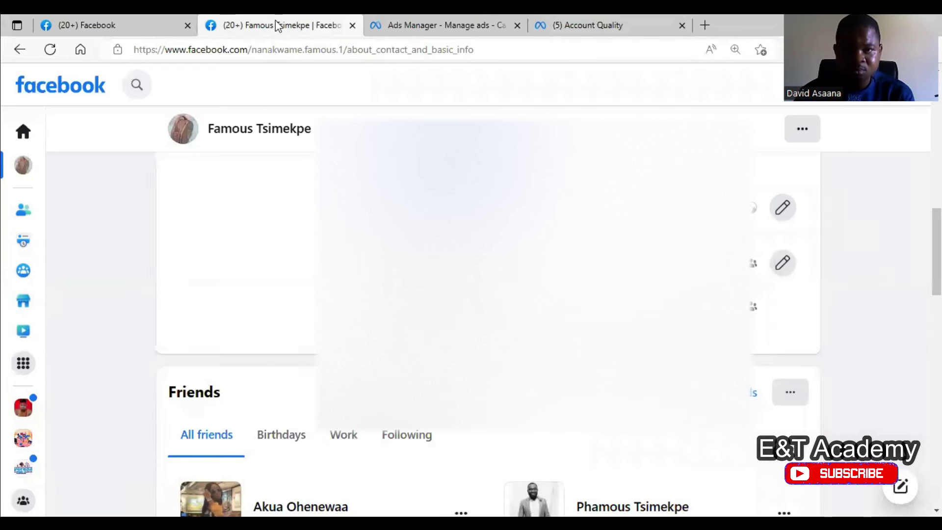
pyautogui.click(479, 18)
pyautogui.click(590, 15)
# Submit the uploaded ID and continue to the request for review of the advertising restrictions.
pyautogui.click(610, 447)
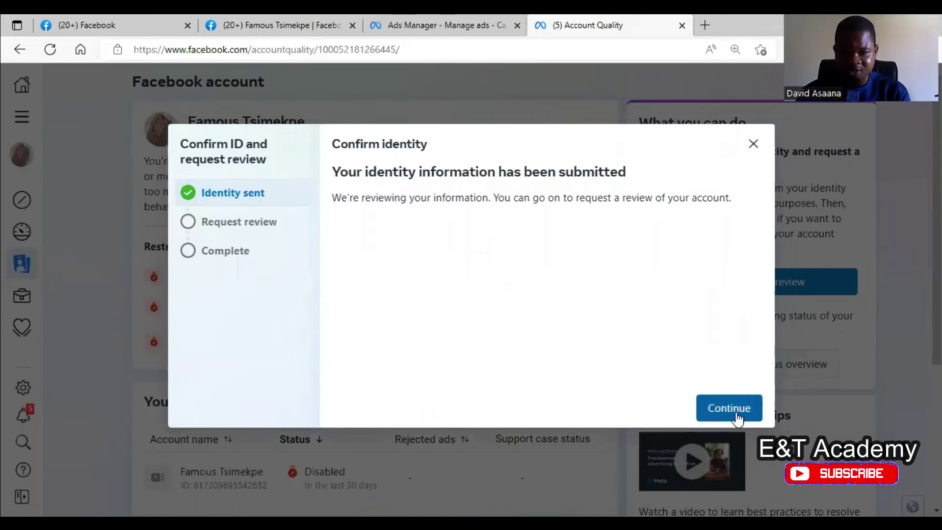
pyautogui.click(738, 414)
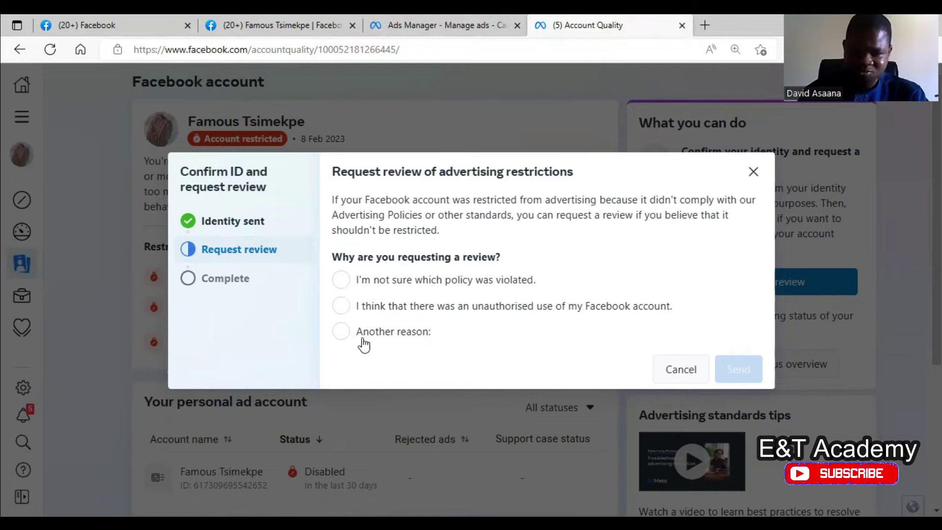
# Choose Another reason, paste the prepared appeal starting "Dear Facebook (Meta), My Facebook account has been restricted", send it and close the request.
pyautogui.click(340, 333)
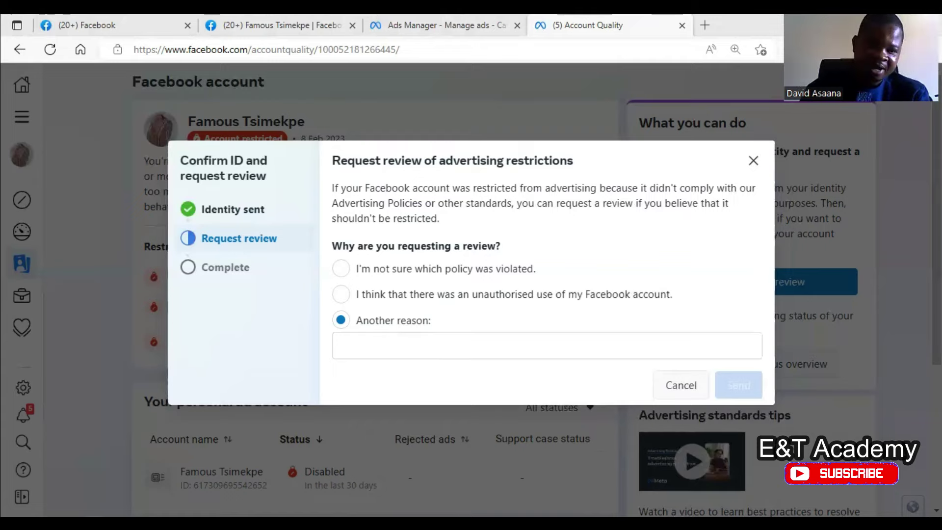
pyautogui.rightClick(437, 345)
pyautogui.click(488, 313)
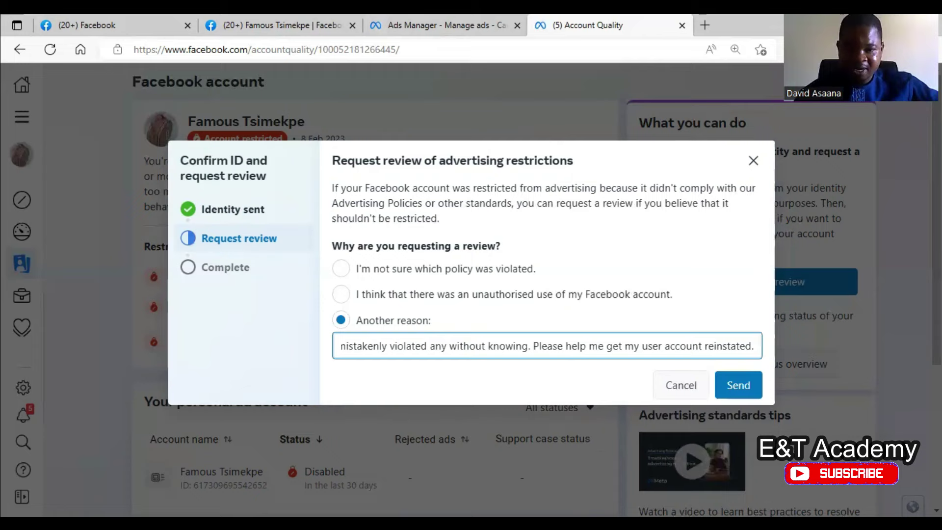
pyautogui.hotkey('alt', 'Tab')
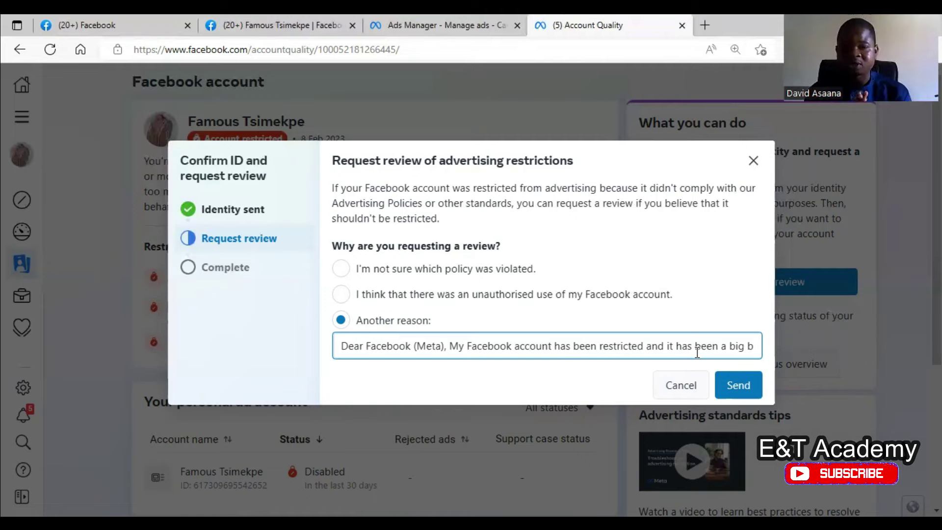
pyautogui.click(737, 384)
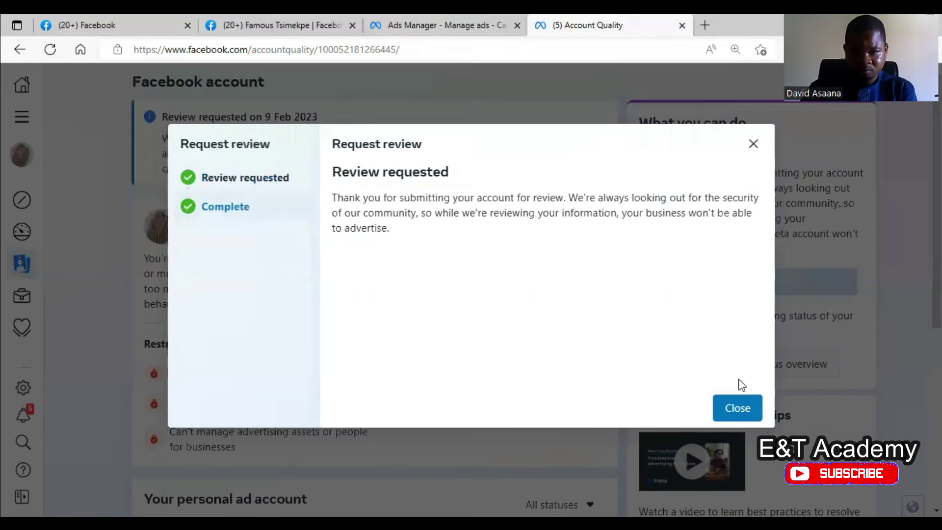
pyautogui.click(738, 408)
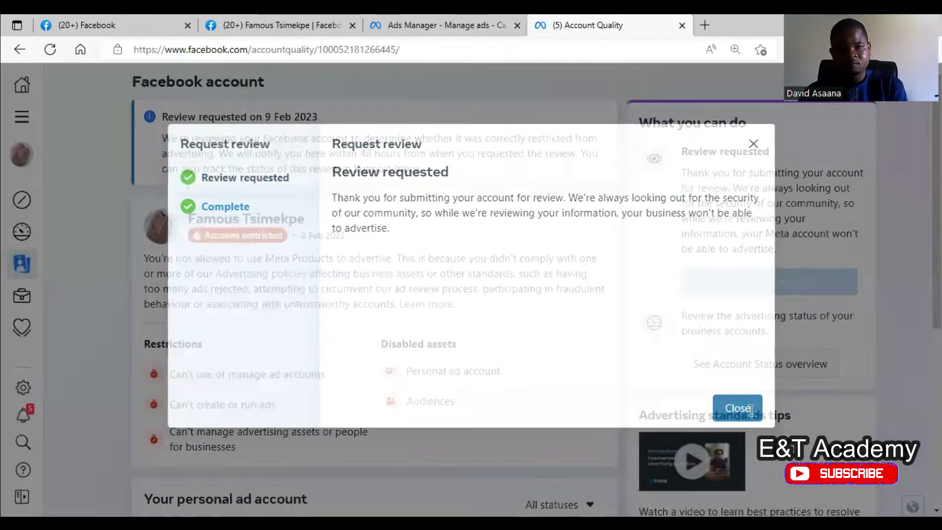